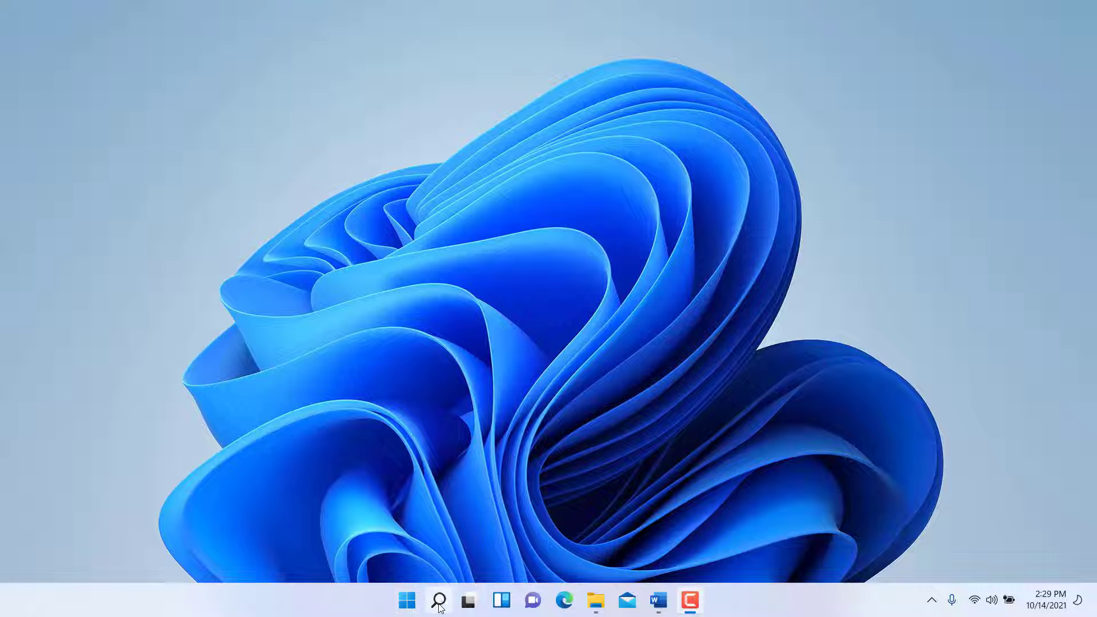
Step: Run shell:startup from the Run dialog to open the empty Startup folder
left_click(439, 603)
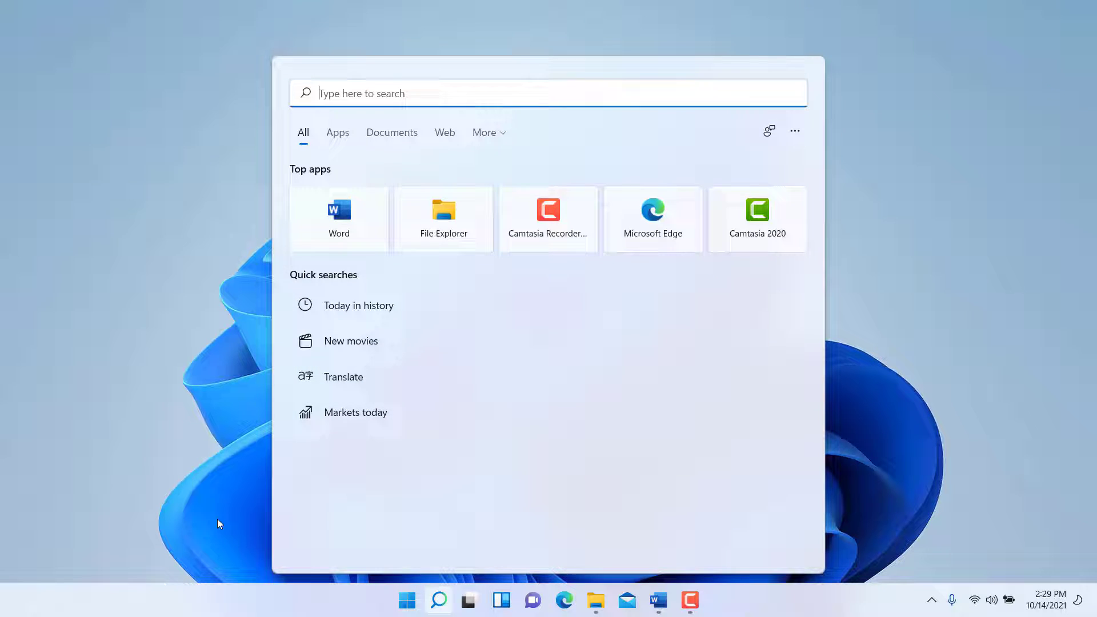
left_click(193, 478)
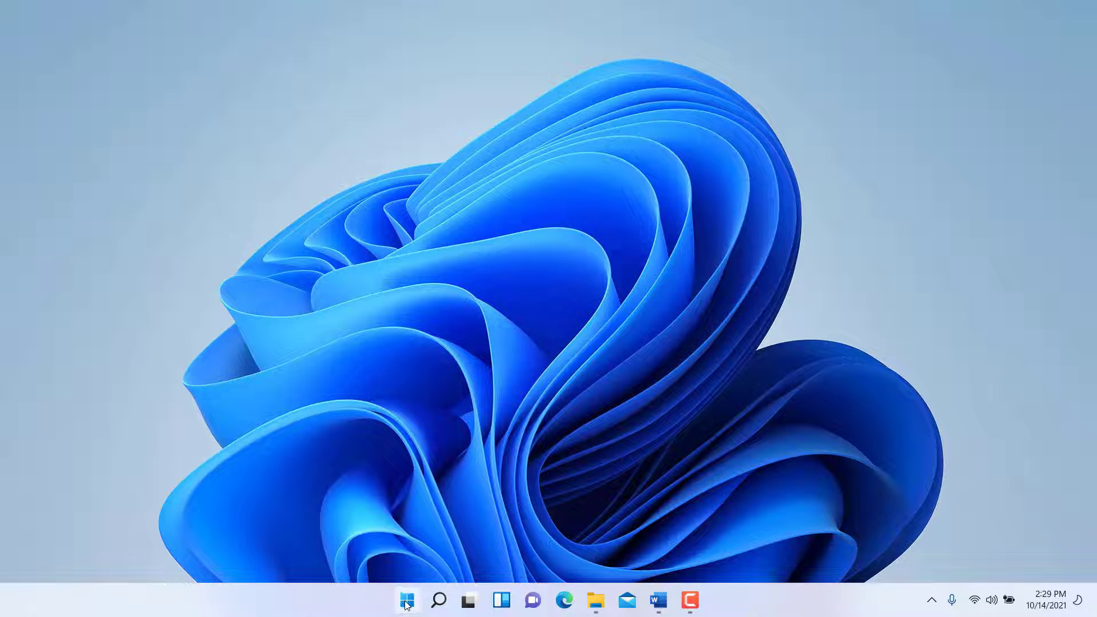
right_click(407, 604)
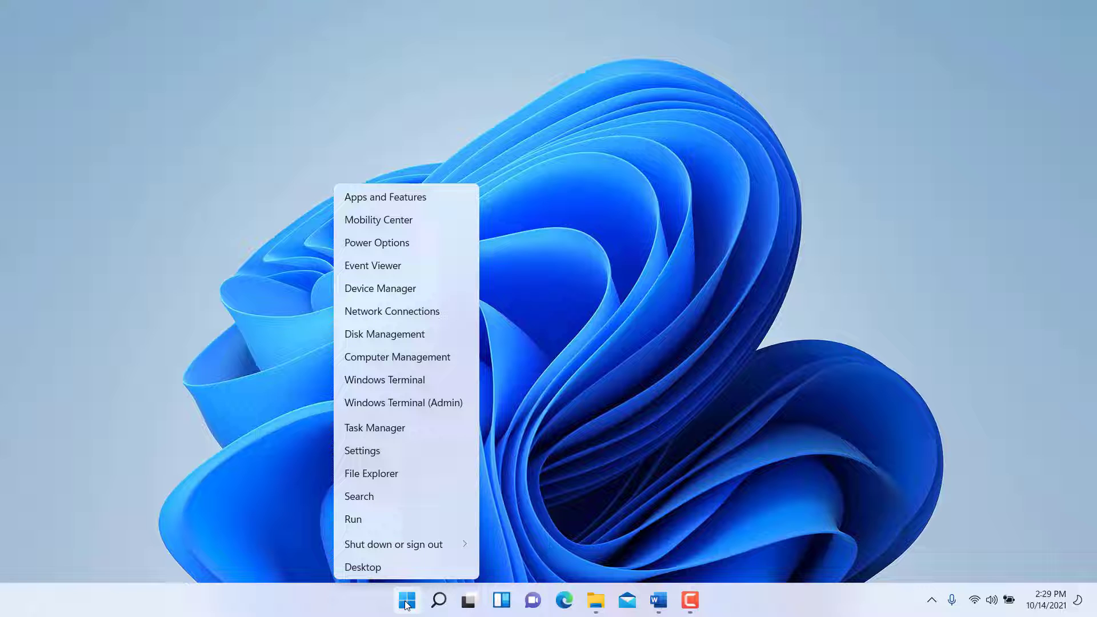
left_click(353, 520)
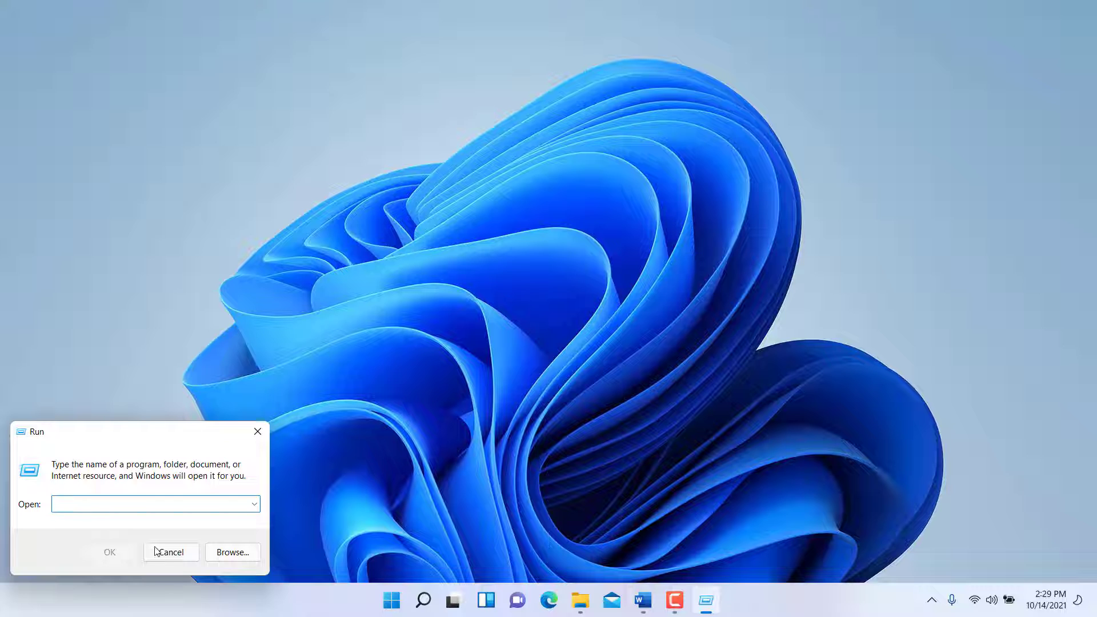
left_click(259, 433)
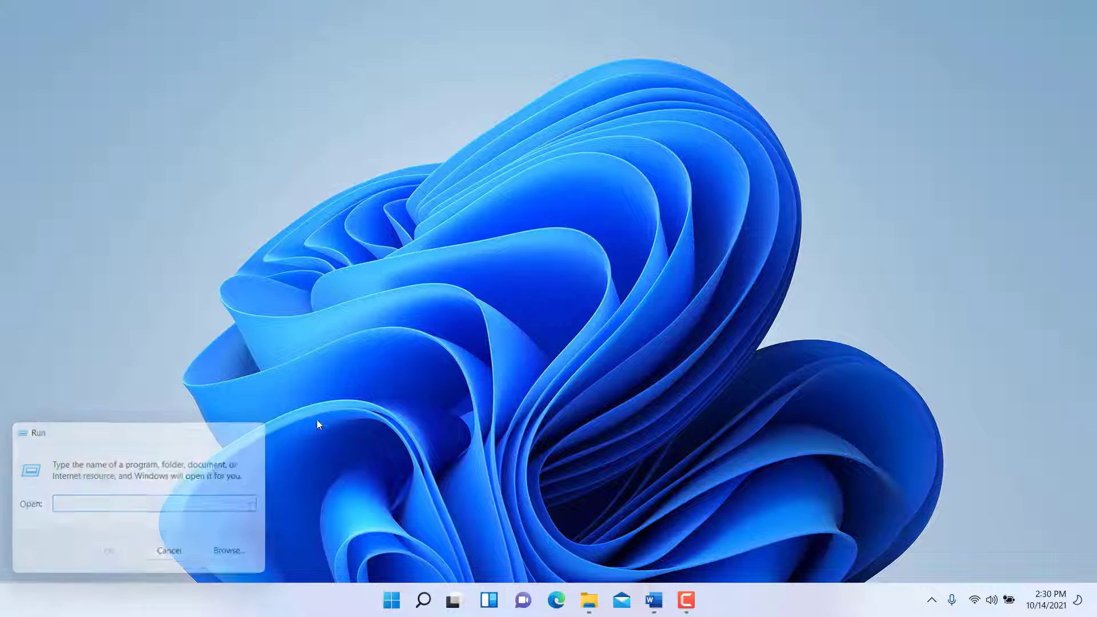
key("super+r")
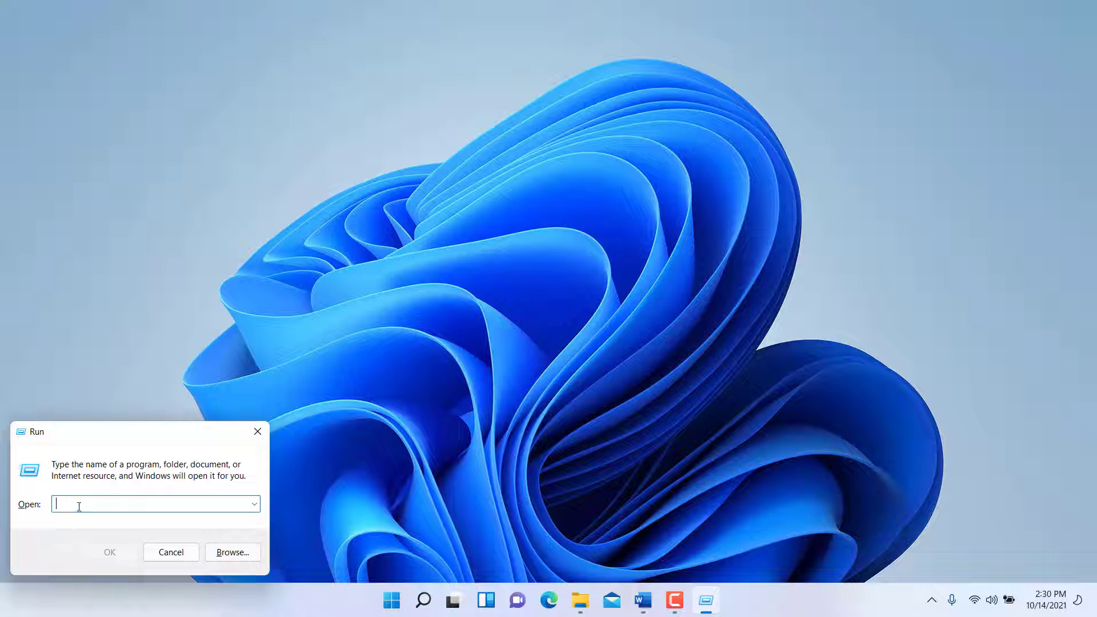
type("shell:startup")
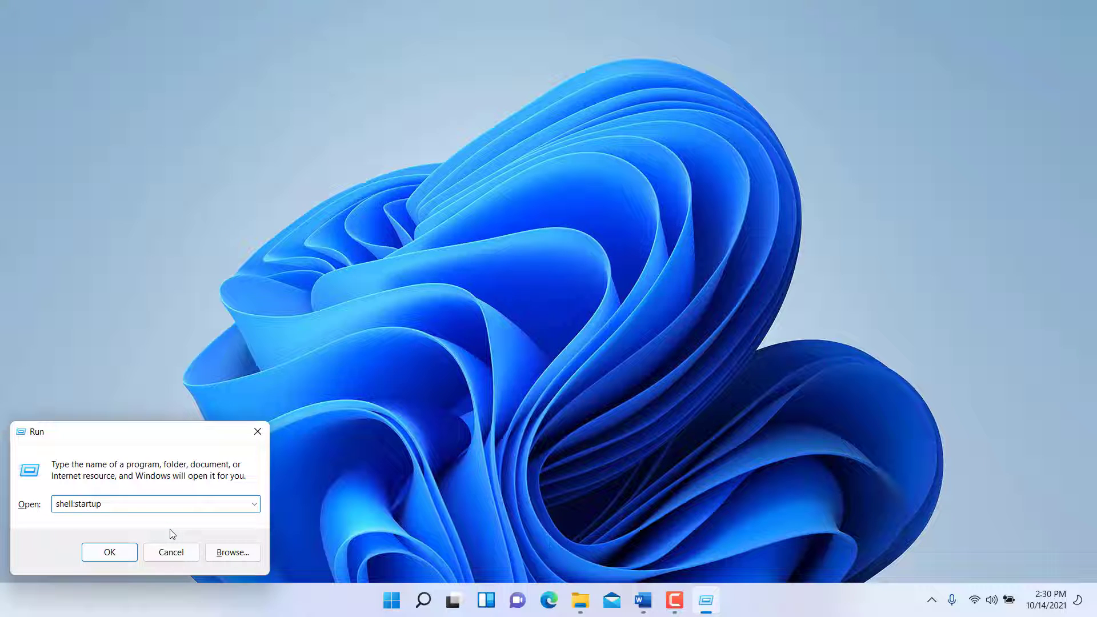
left_click(129, 553)
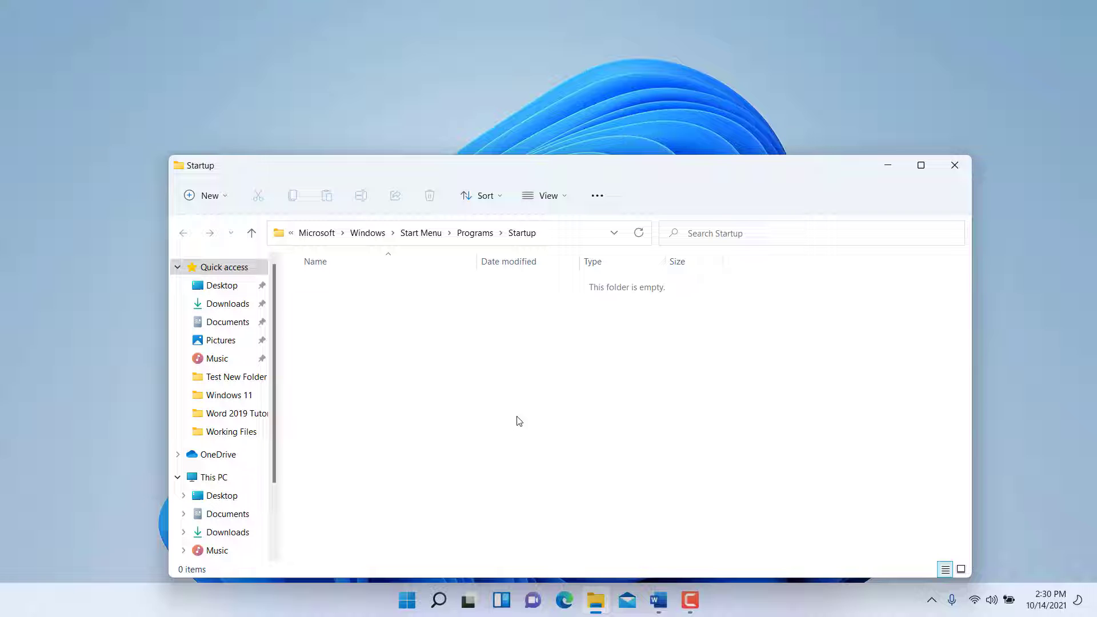
Step: Move the Startup window to the screen's top-left and make it narrower
left_click_drag(643, 175, 483, 71)
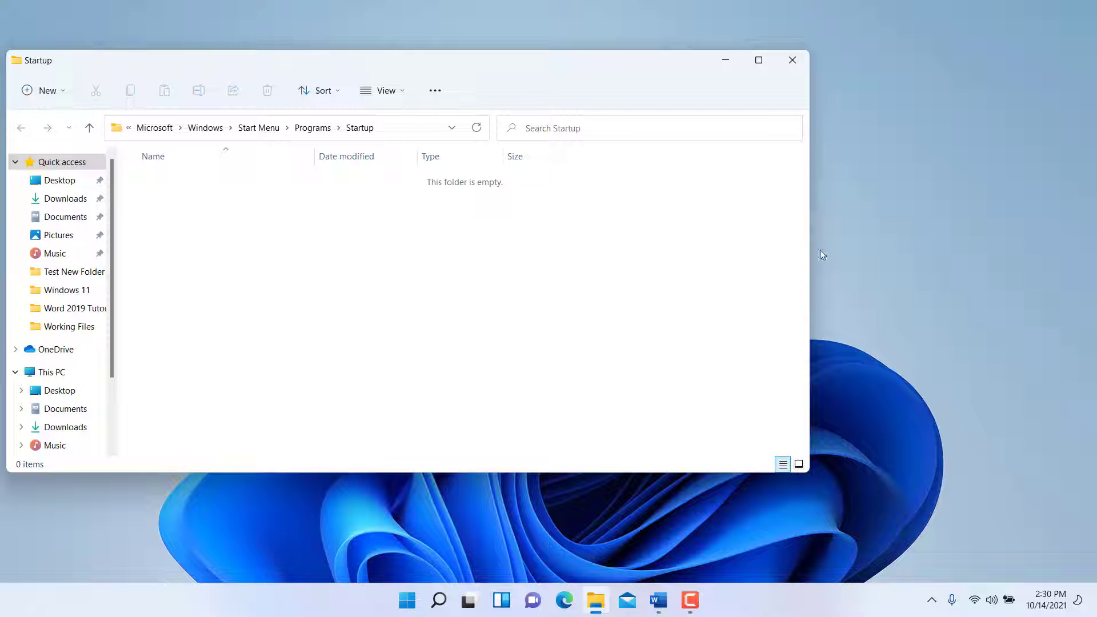
left_click_drag(809, 281, 566, 267)
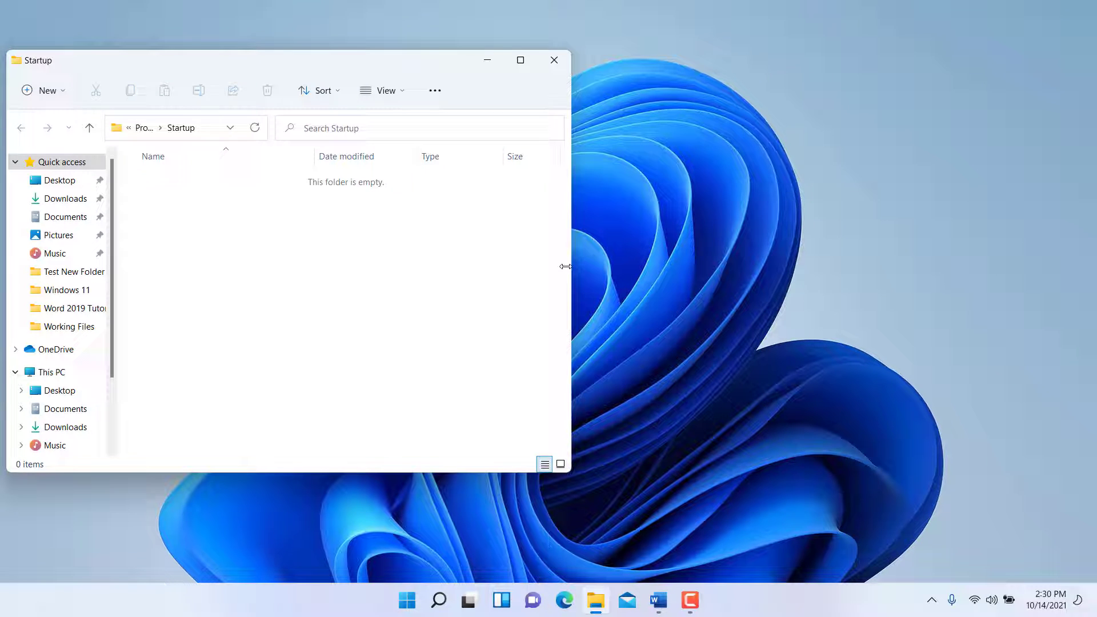
right_click(597, 603)
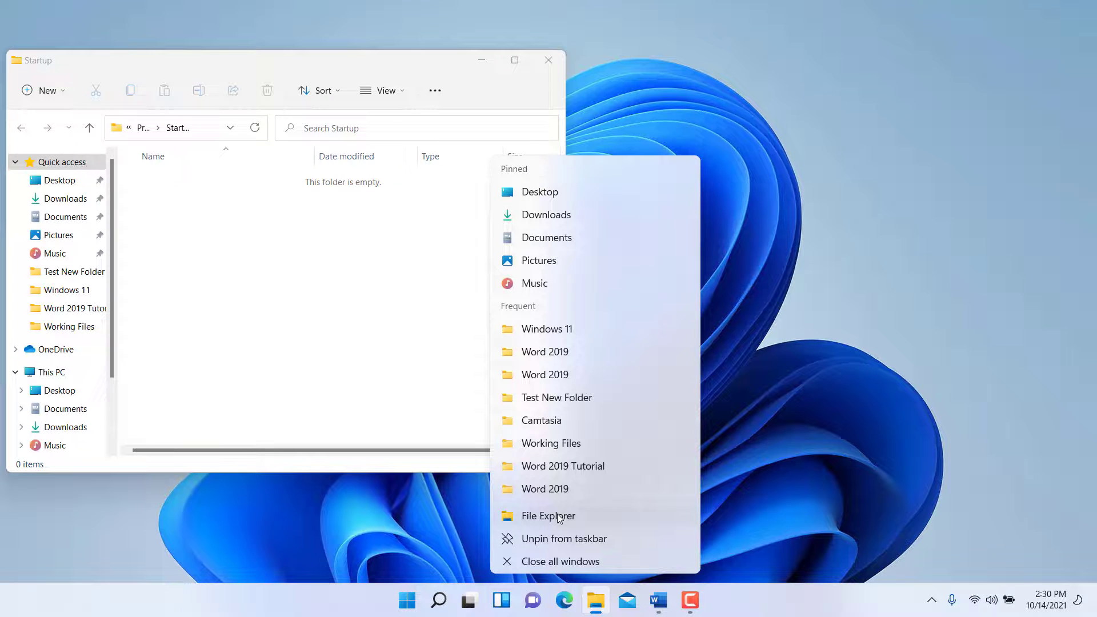
Step: Open C:\Program Files\HandBrake in a second window beside Startup and select HandBrake.exe
left_click(616, 521)
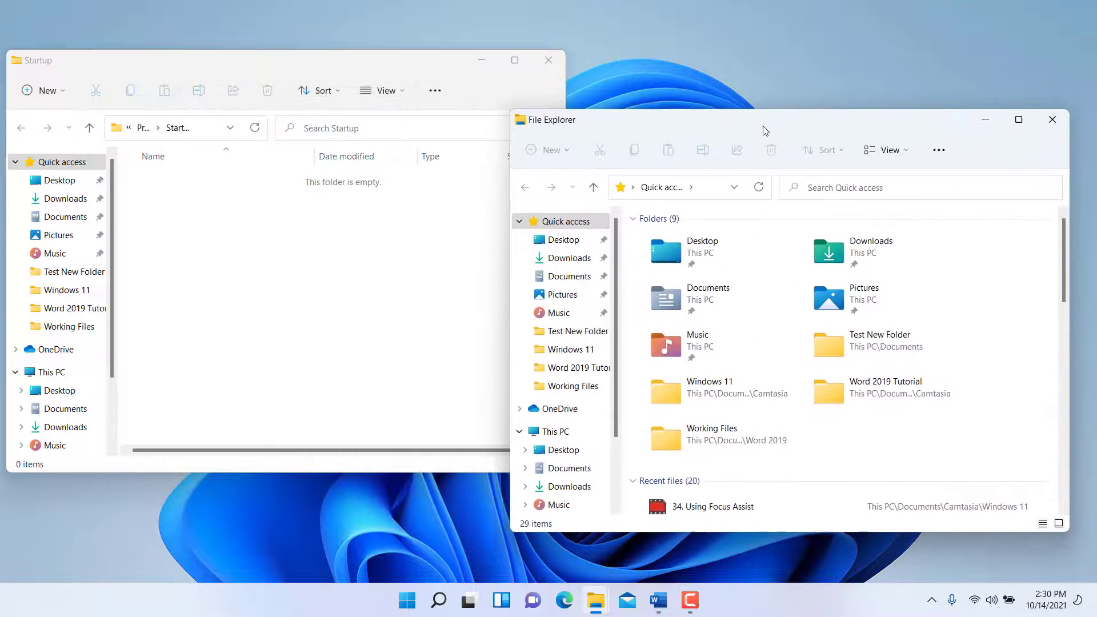
left_click_drag(266, 86, 763, 130)
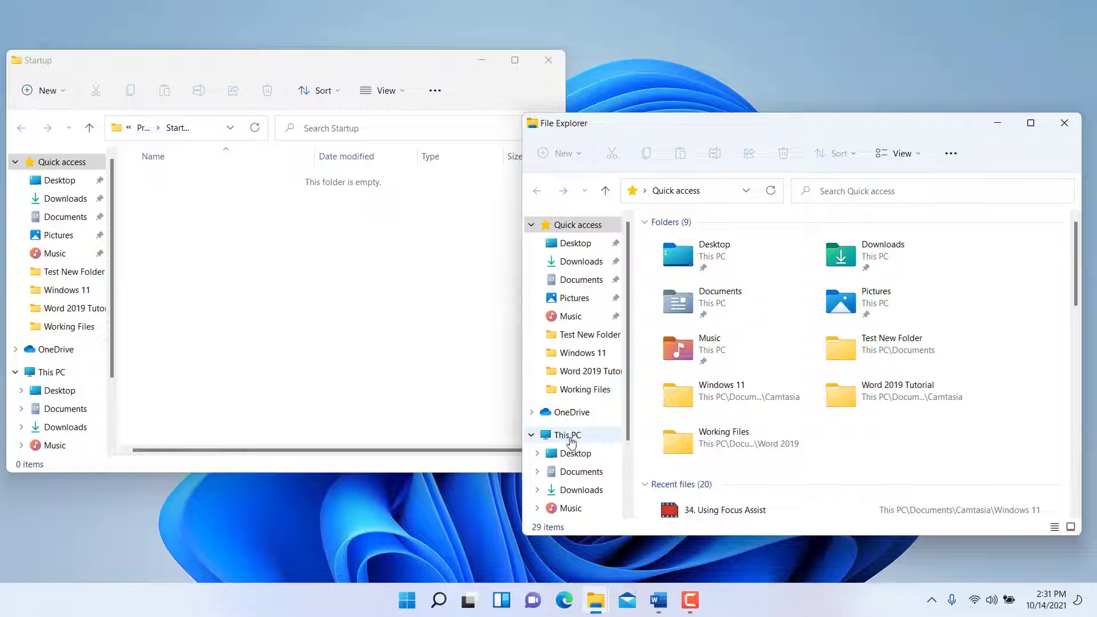
left_click(573, 439)
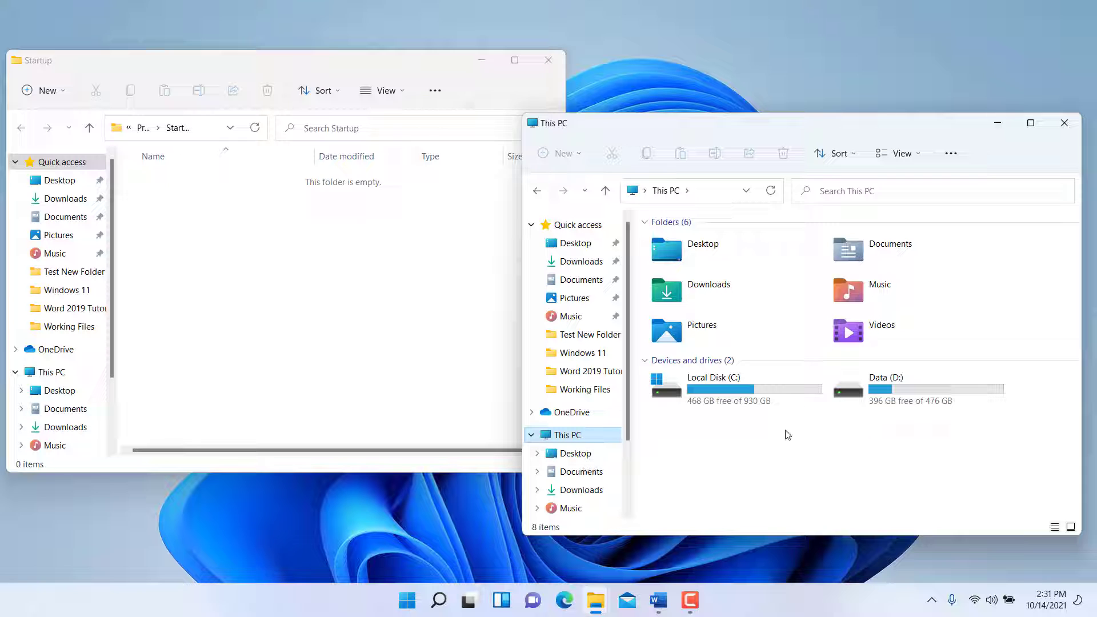
double_click(727, 399)
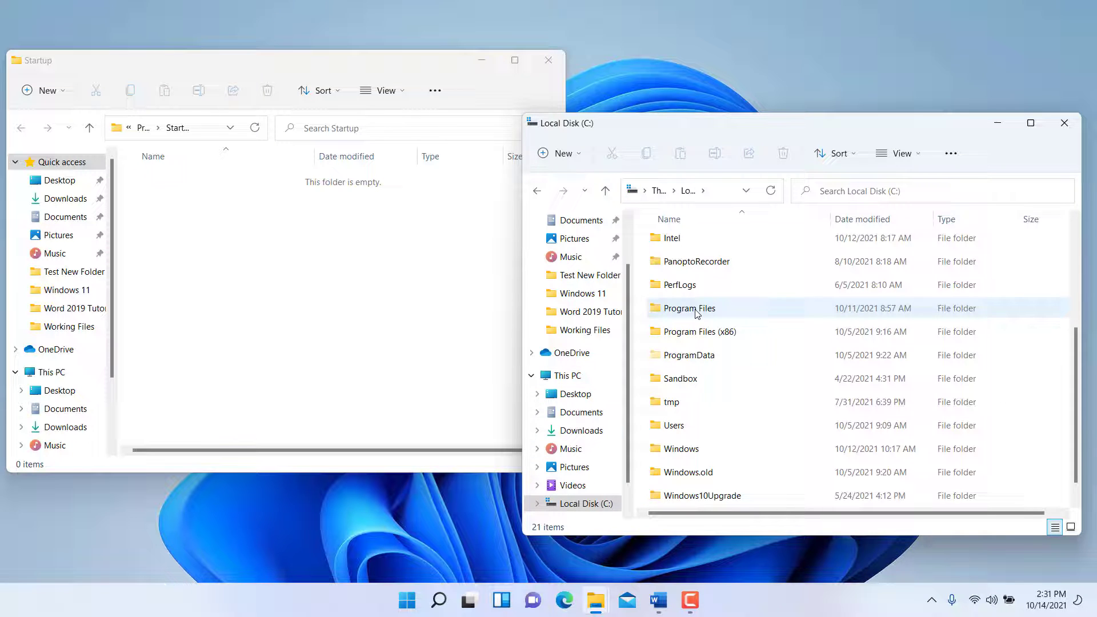
double_click(700, 311)
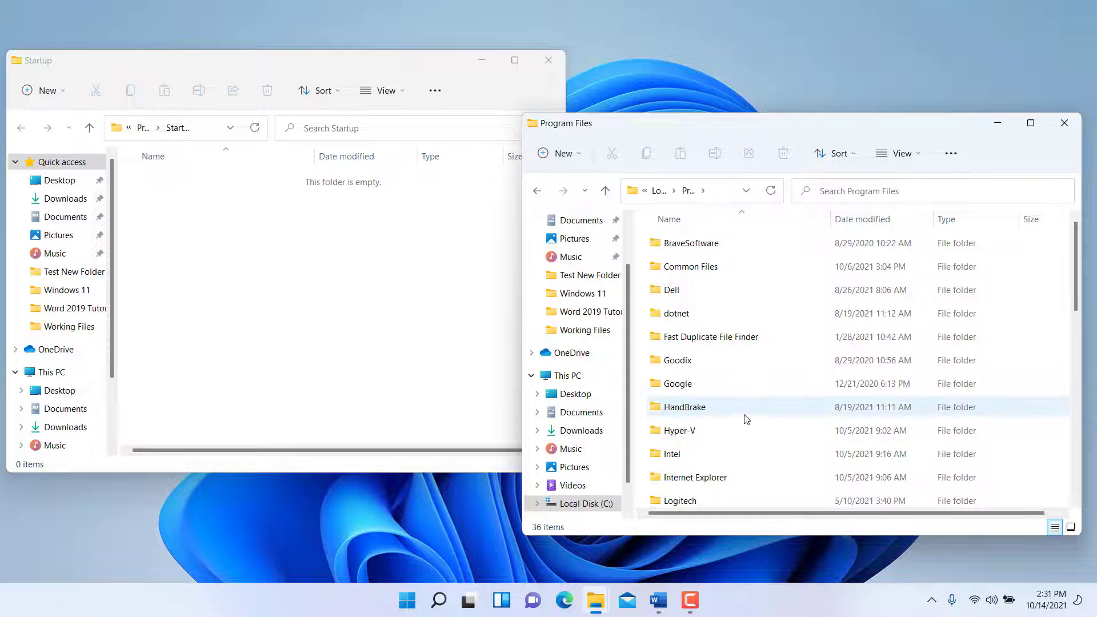
left_click(680, 414)
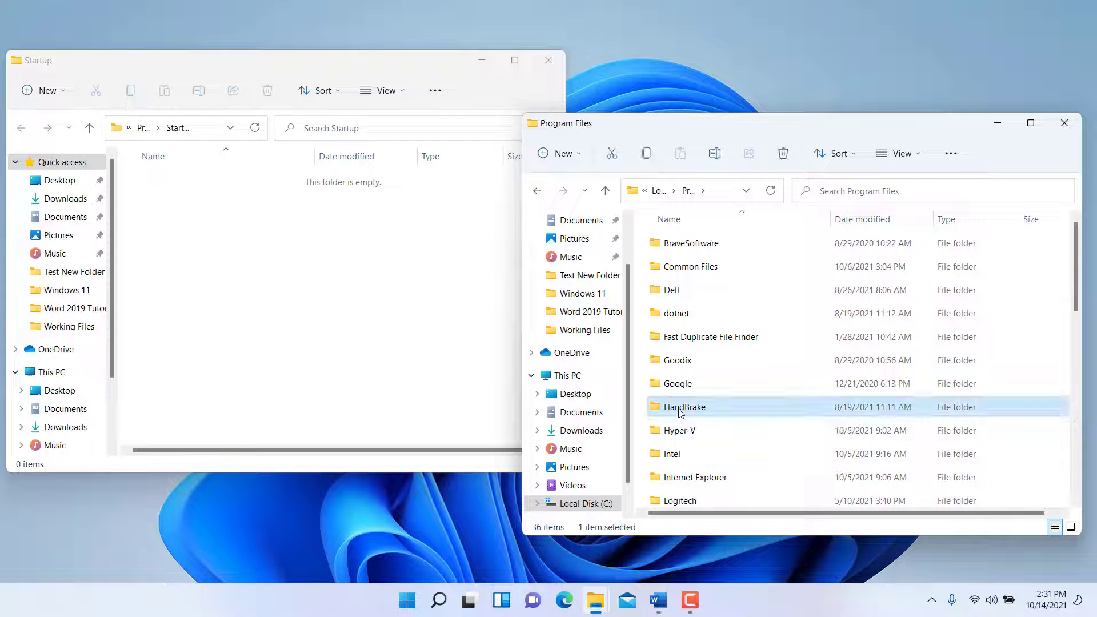
double_click(680, 414)
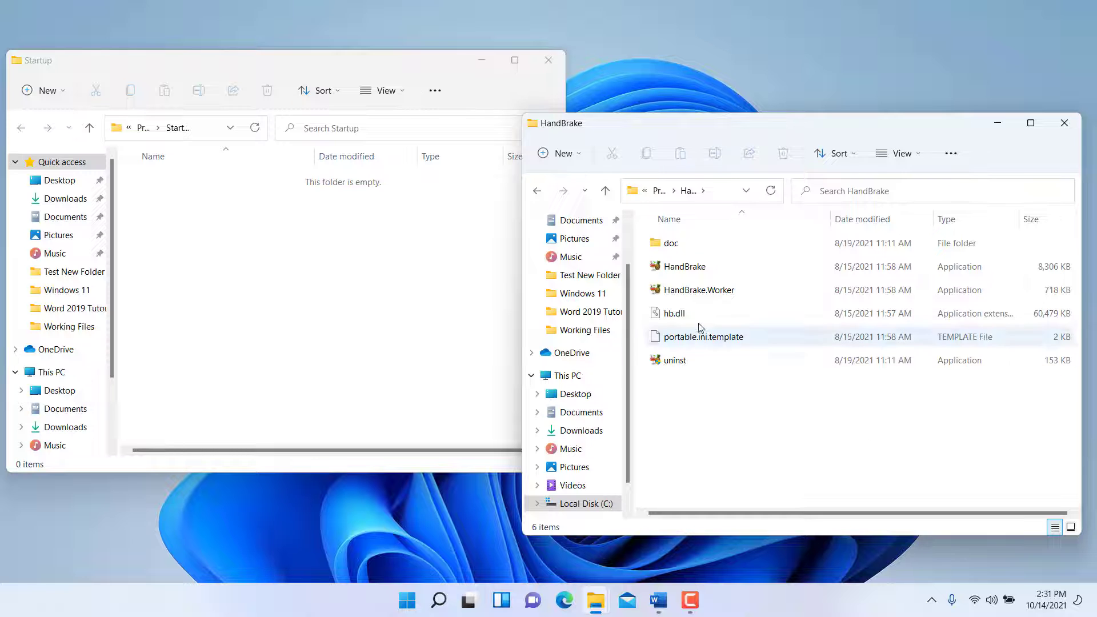
left_click(689, 271)
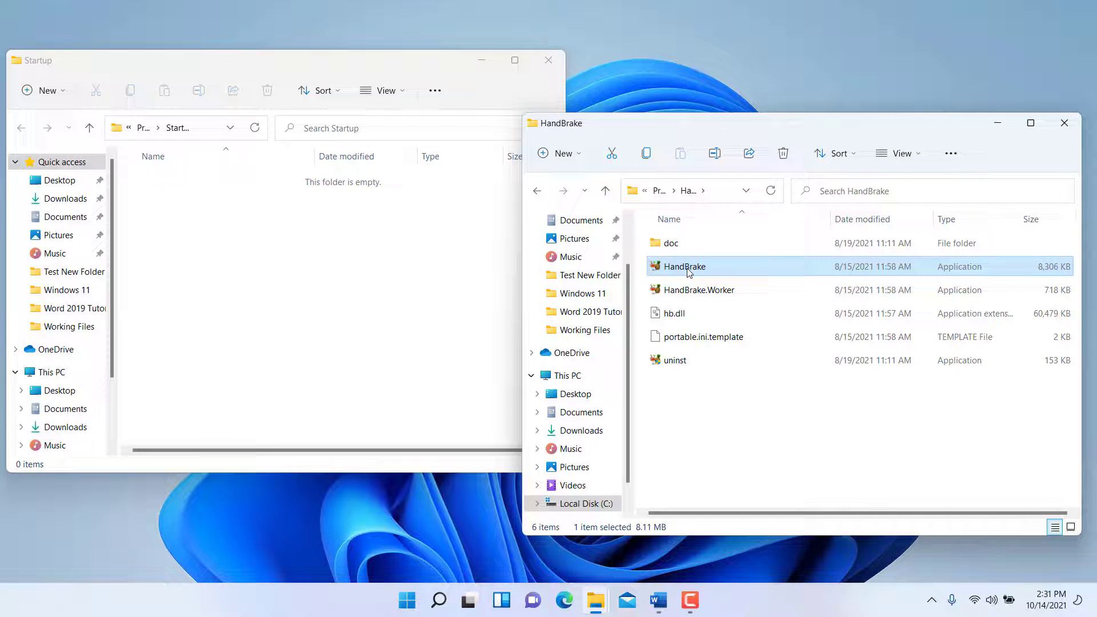
Step: Right-drag HandBrake.exe into the Startup window to create a HandBrake shortcut there
left_click_drag(689, 271, 316, 271)
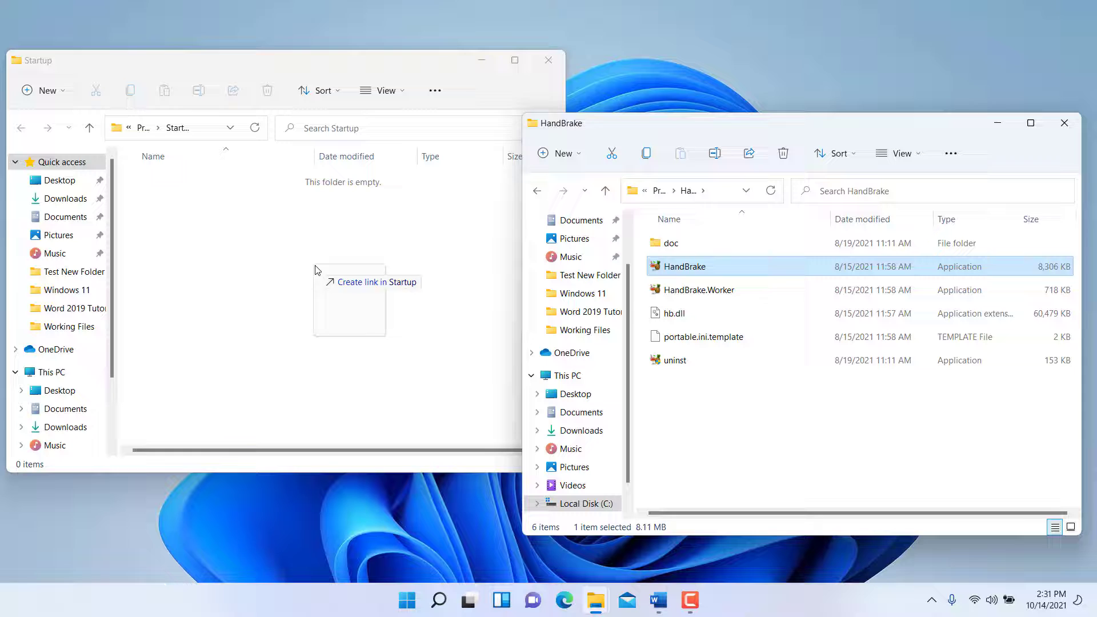
left_click_drag(316, 270, 315, 268)
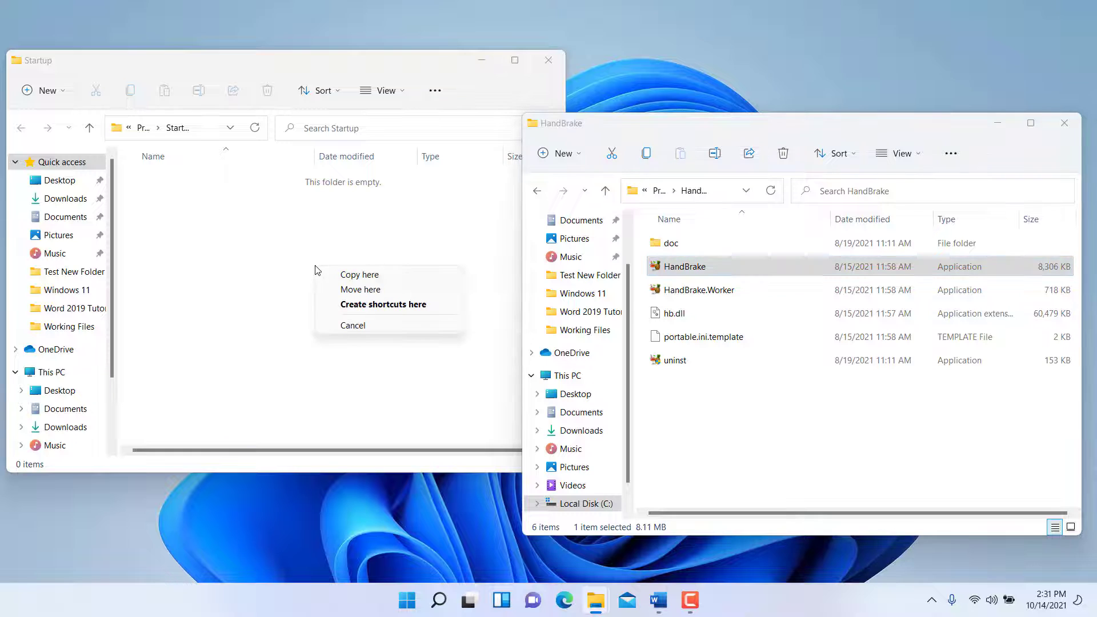
left_click(398, 306)
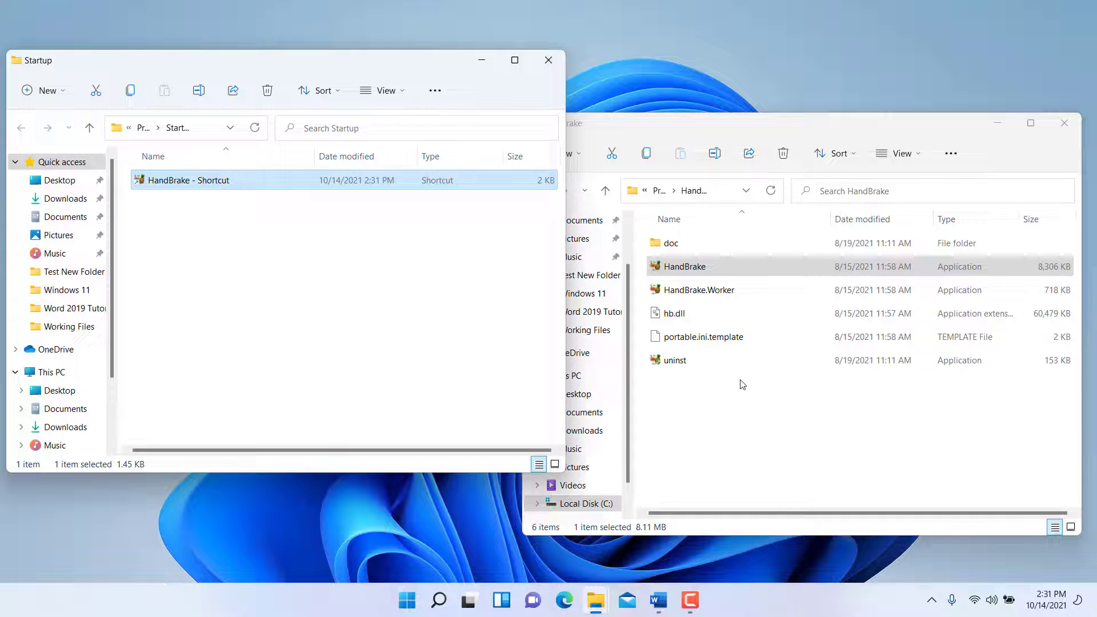
left_click(701, 272)
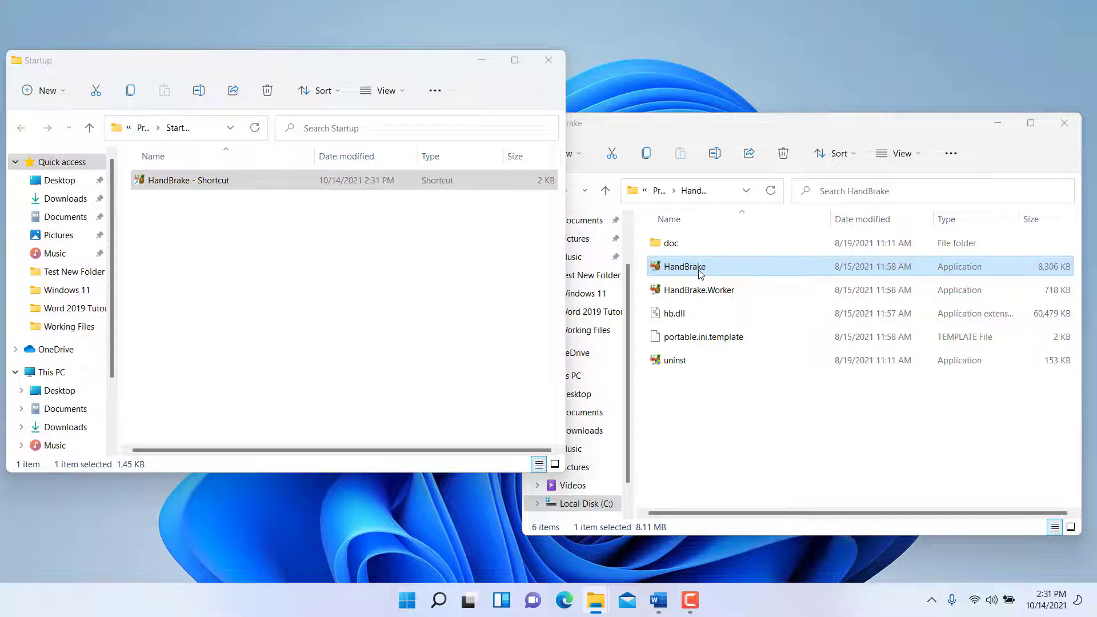
left_click_drag(700, 273, 402, 296)
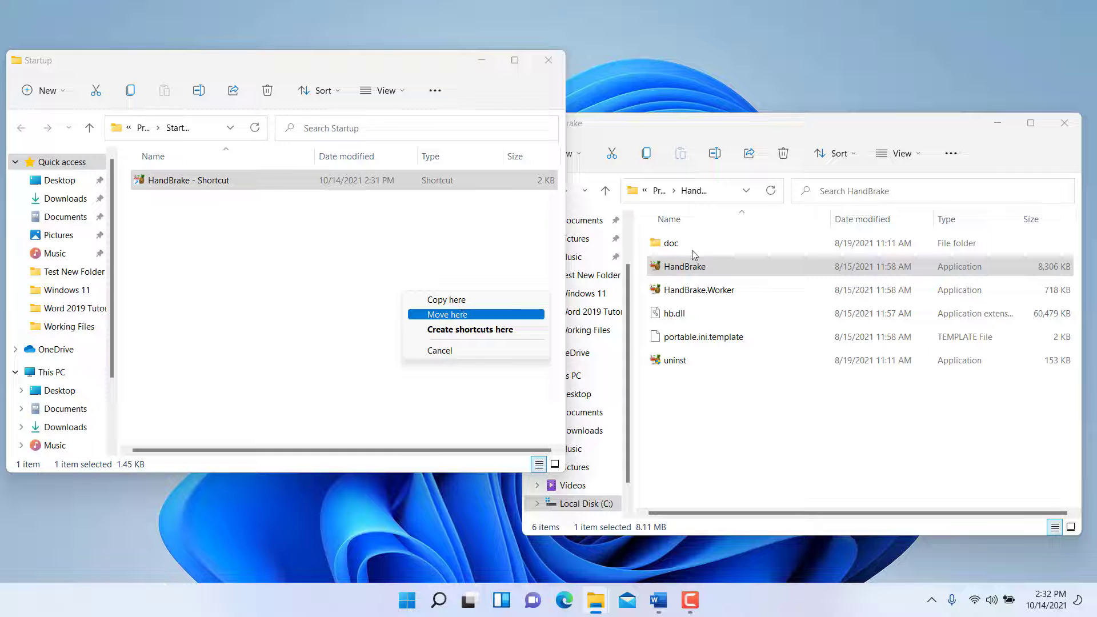
key("super")
Step: From Start's All apps list, open Firefox's file location in the Programs folder
right_click(448, 187)
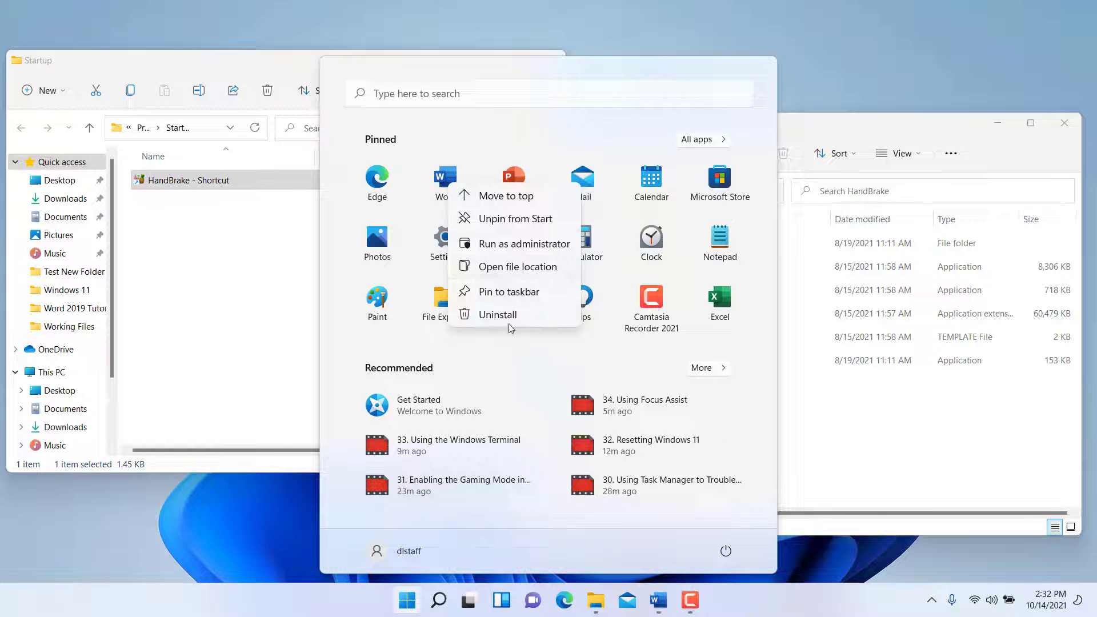
left_click(484, 73)
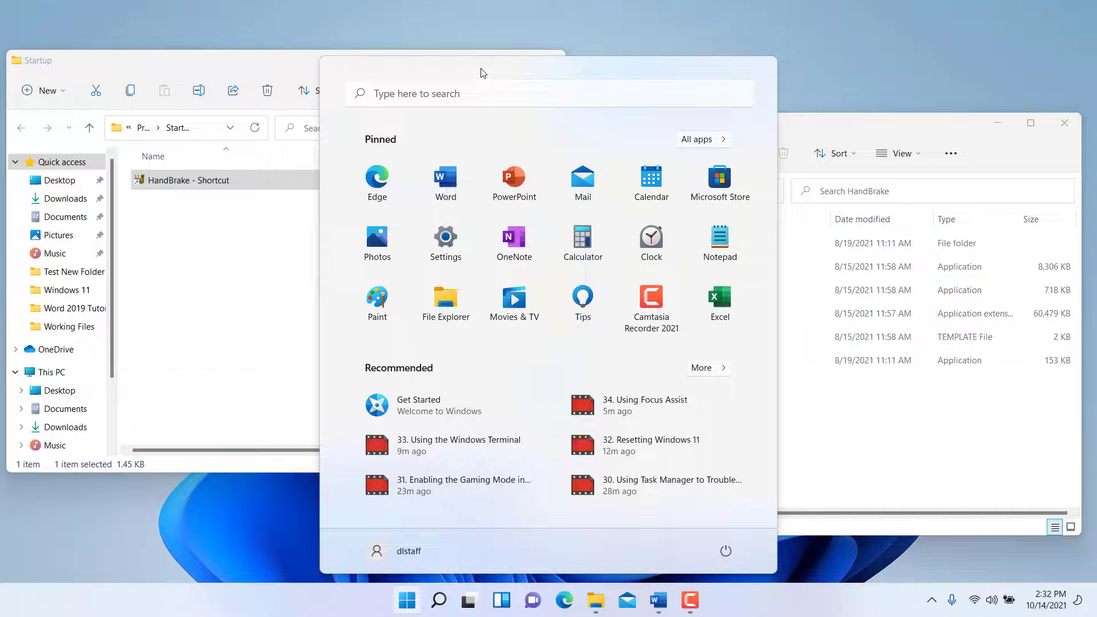
left_click(696, 140)
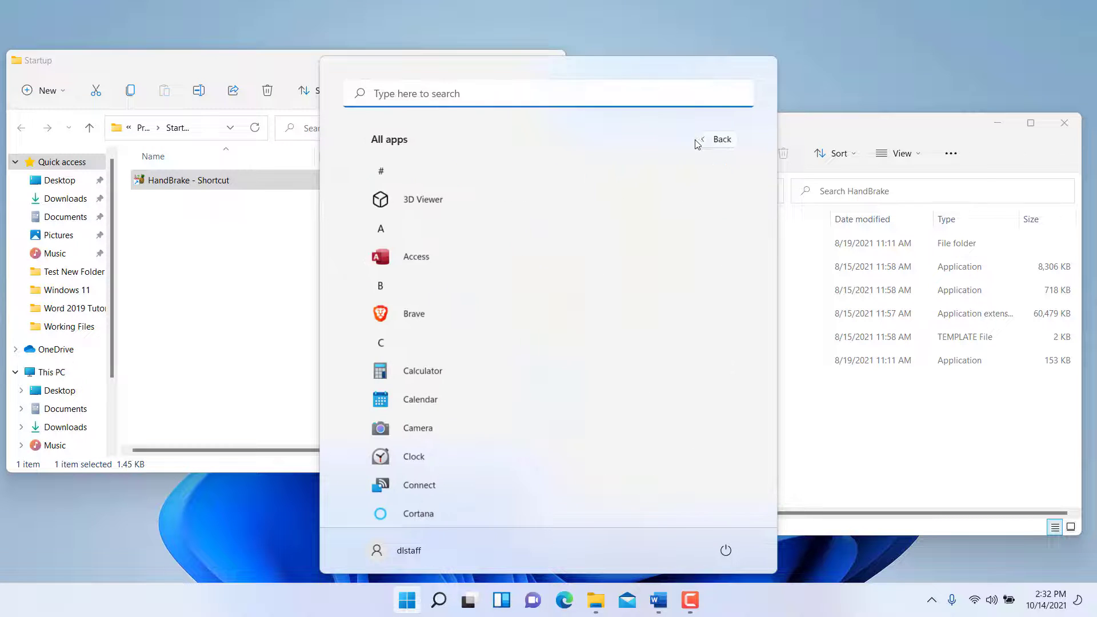
scroll(600, 343, "down", 1)
scroll(574, 441, "down", 1)
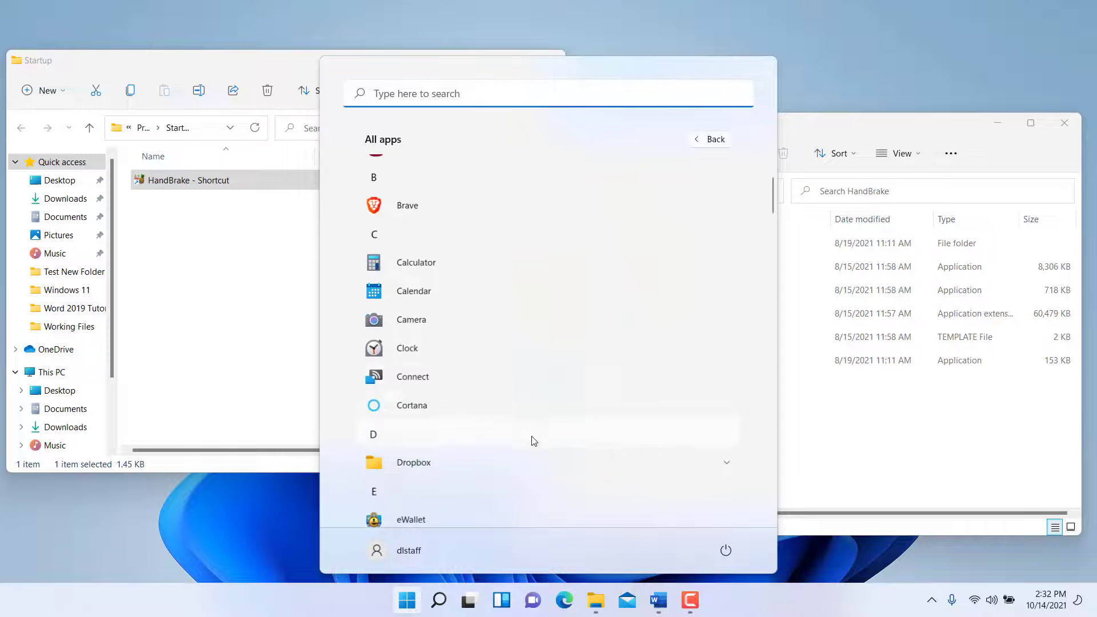
scroll(527, 441, "down", 1)
scroll(448, 444, "down", 1)
scroll(447, 446, "down", 1)
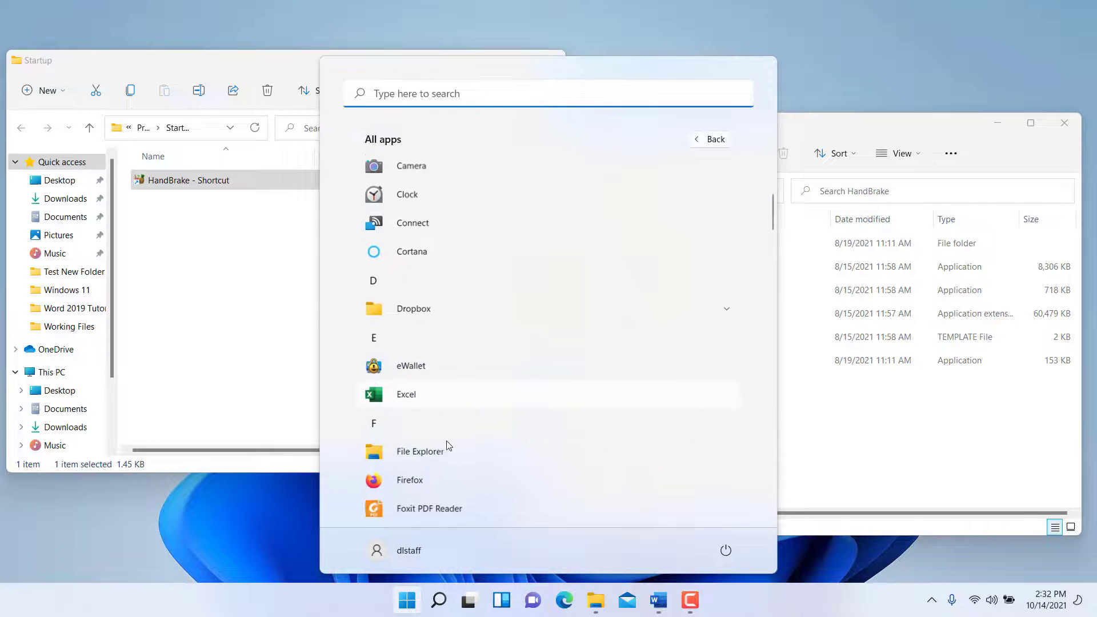
scroll(439, 448, "down", 2)
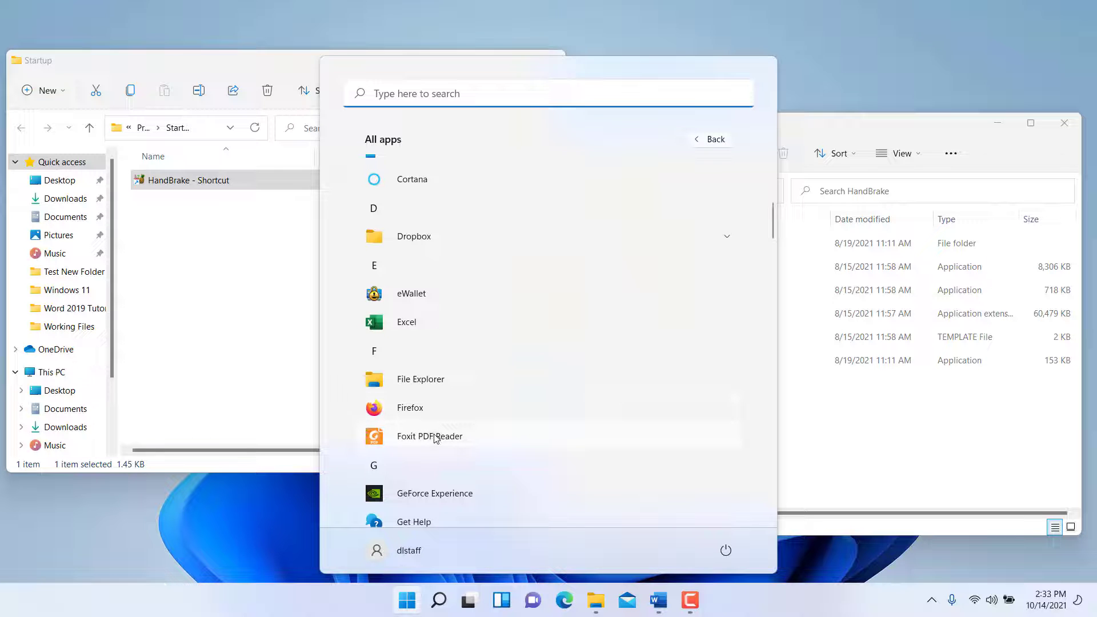
right_click(397, 412)
mouse_move(438, 445)
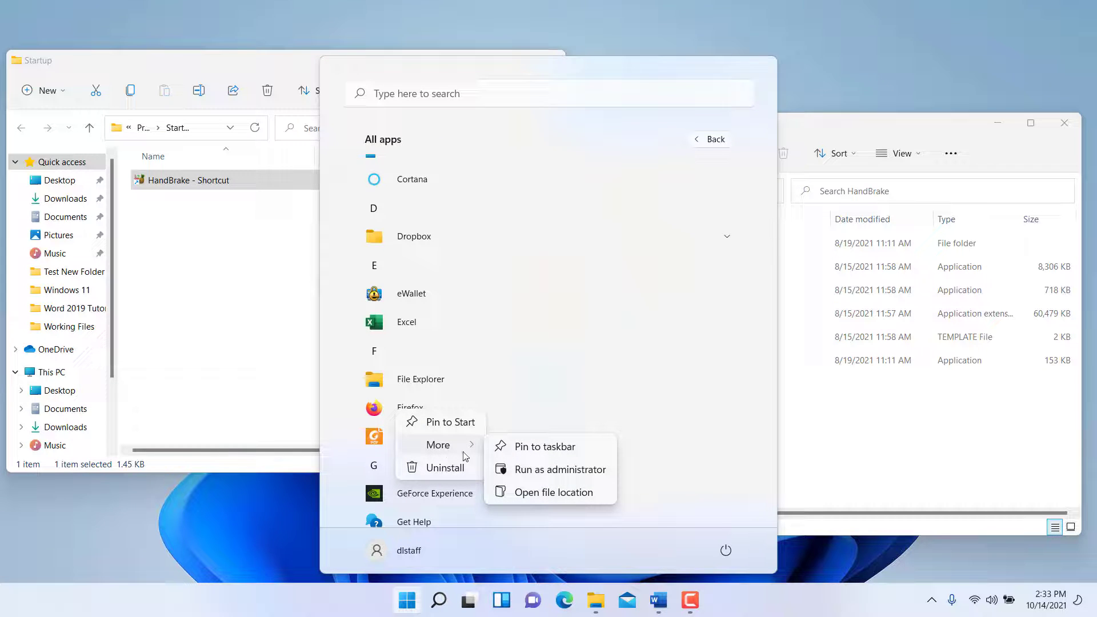
left_click(546, 493)
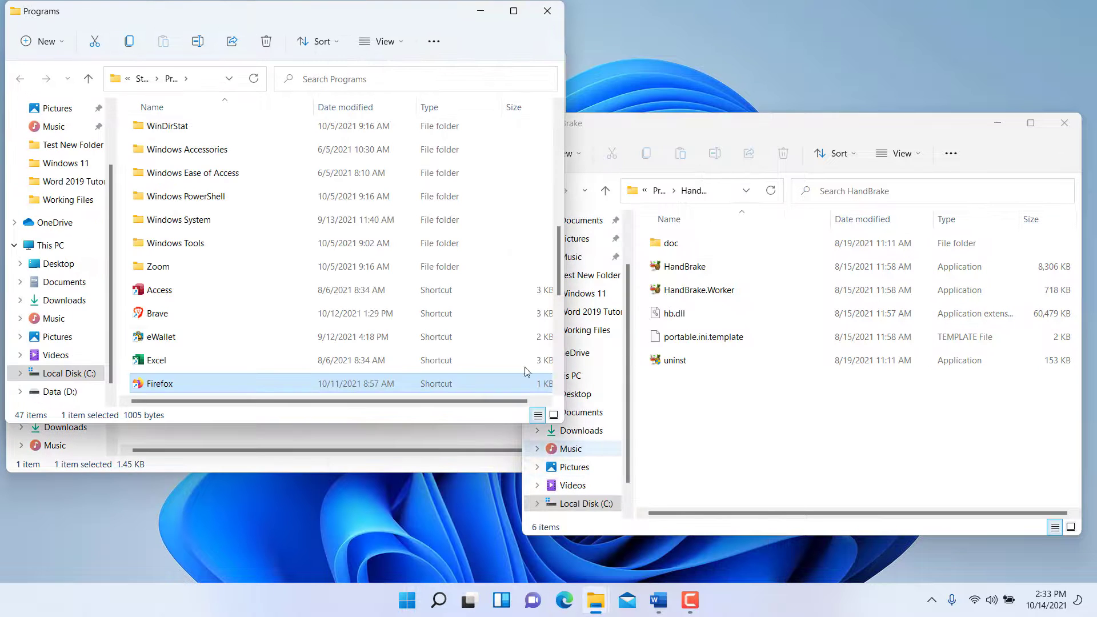
Step: Move the Programs window aside and right-drag Firefox's shortcut into Startup to create a shortcut
mouse_move(240, 12)
left_mouse_down()
mouse_move(696, 66)
mouse_move(728, 83)
left_mouse_up()
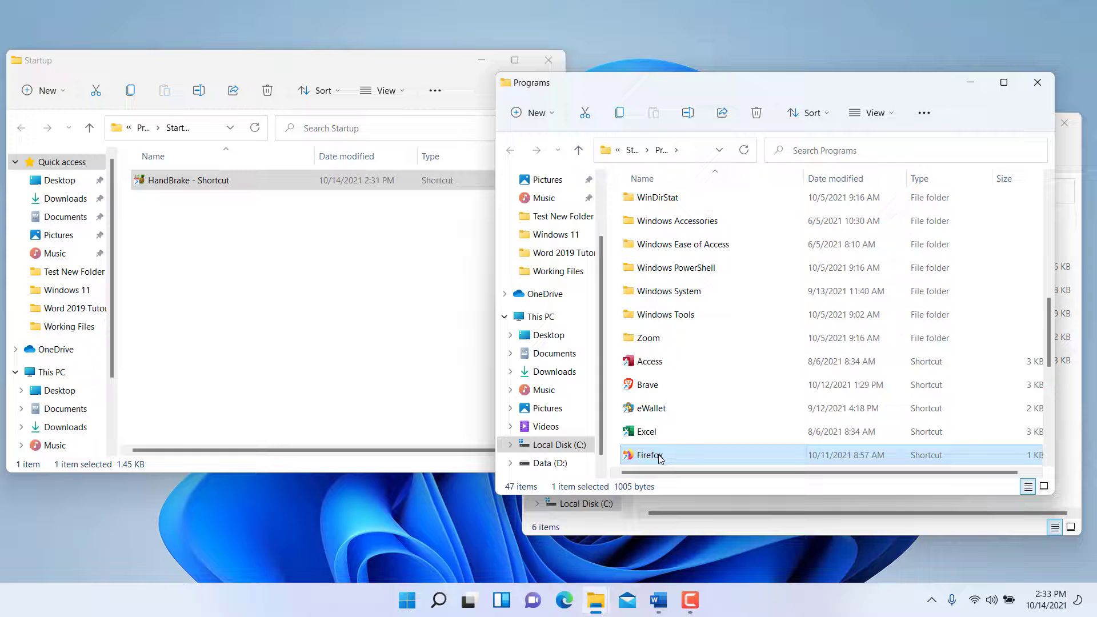
mouse_move(662, 455)
left_mouse_down()
mouse_move(364, 358)
mouse_move(350, 341)
left_mouse_up()
left_click(416, 377)
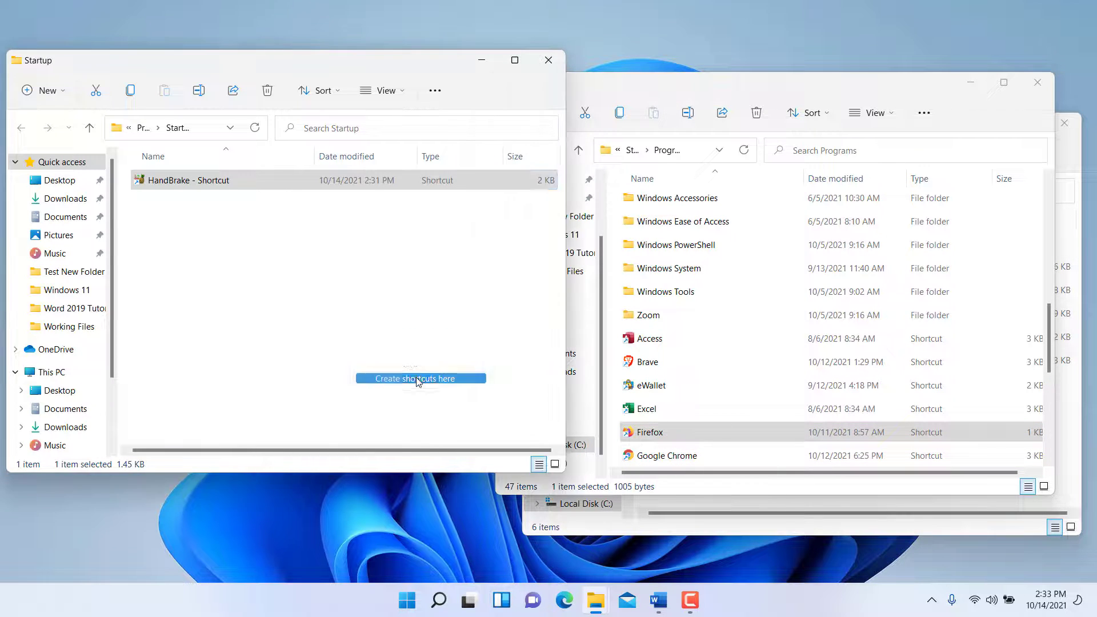